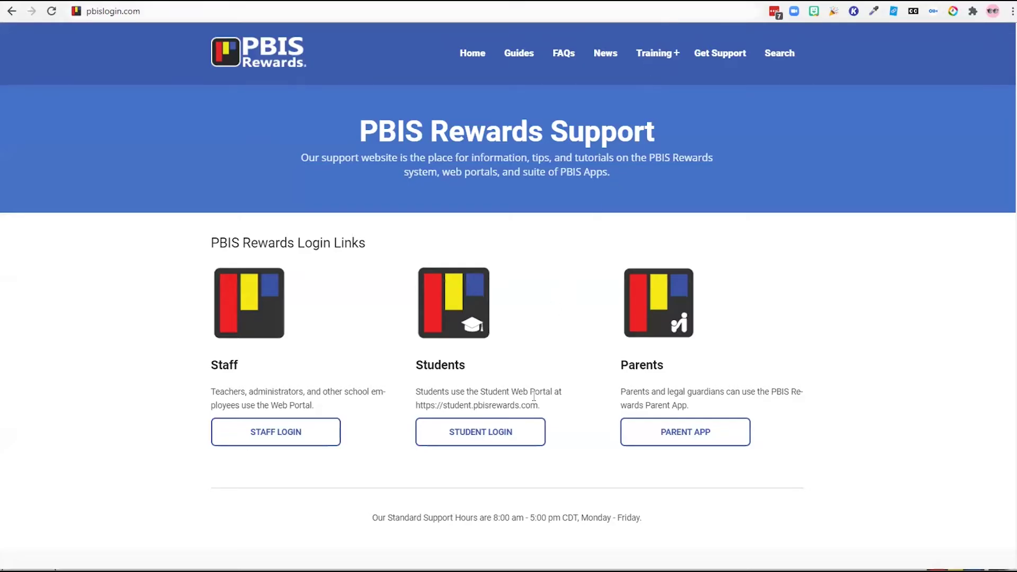
Step: View the Student Login page, then go to the staff portal's Reward dashboard
{"action": "left_click", "coordinate": [487, 435]}
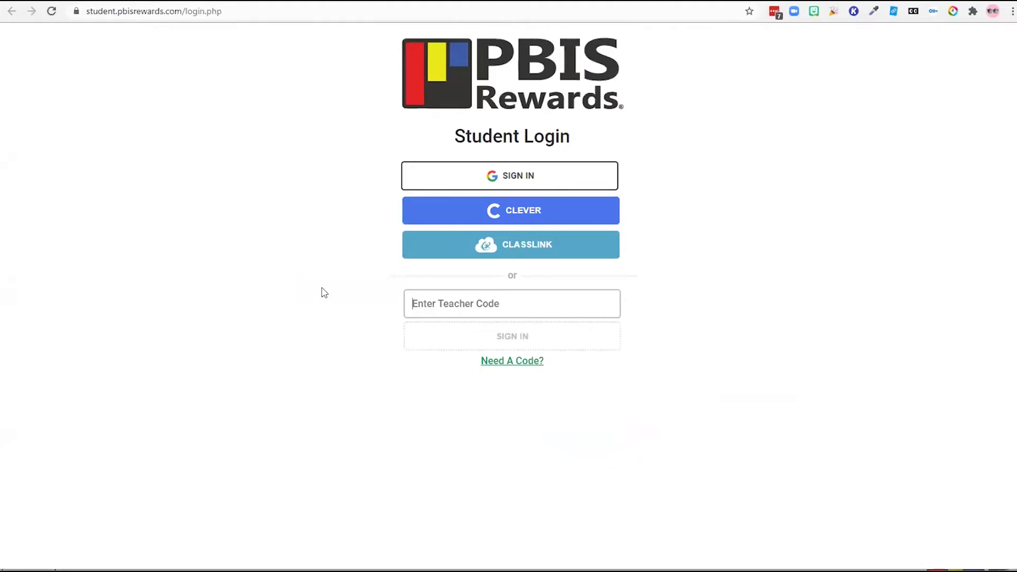
{"action": "left_click", "coordinate": [424, 177]}
{"action": "left_click", "coordinate": [428, 214]}
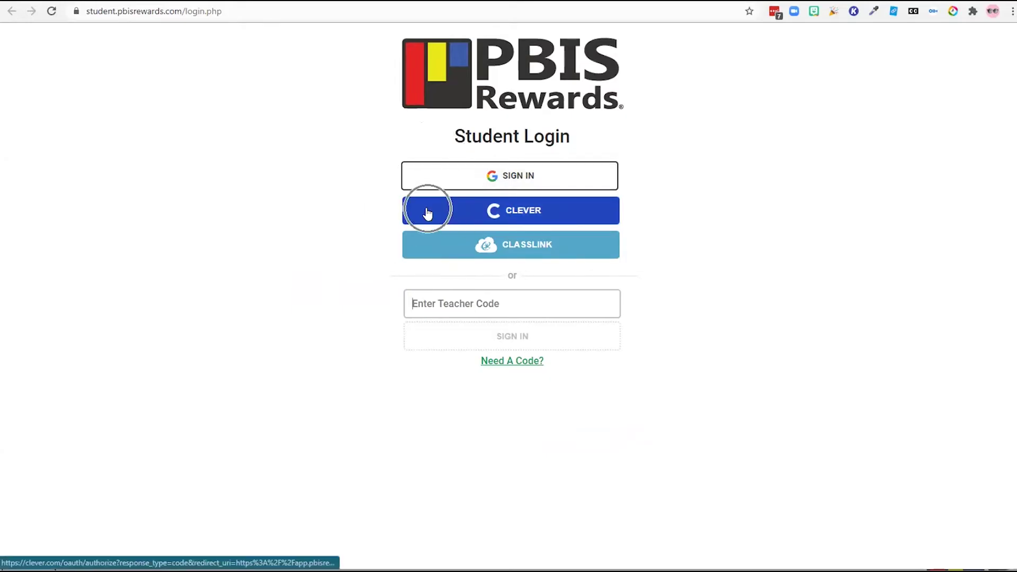
{"action": "left_click", "coordinate": [425, 239]}
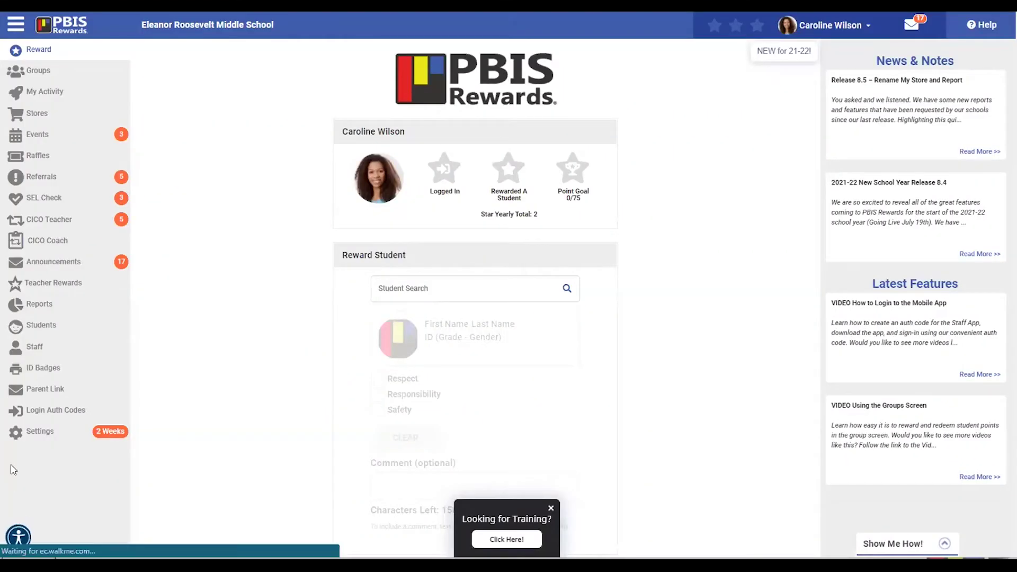
Step: Open the 1st Period - ELA group from Groups and select all seven students
{"action": "left_click", "coordinate": [60, 413]}
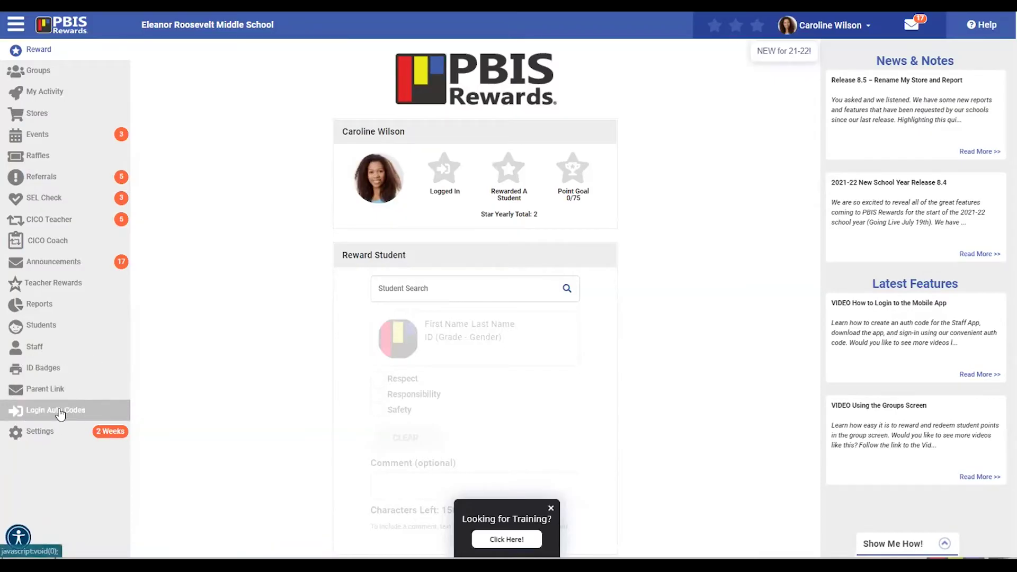
{"action": "left_click", "coordinate": [64, 76]}
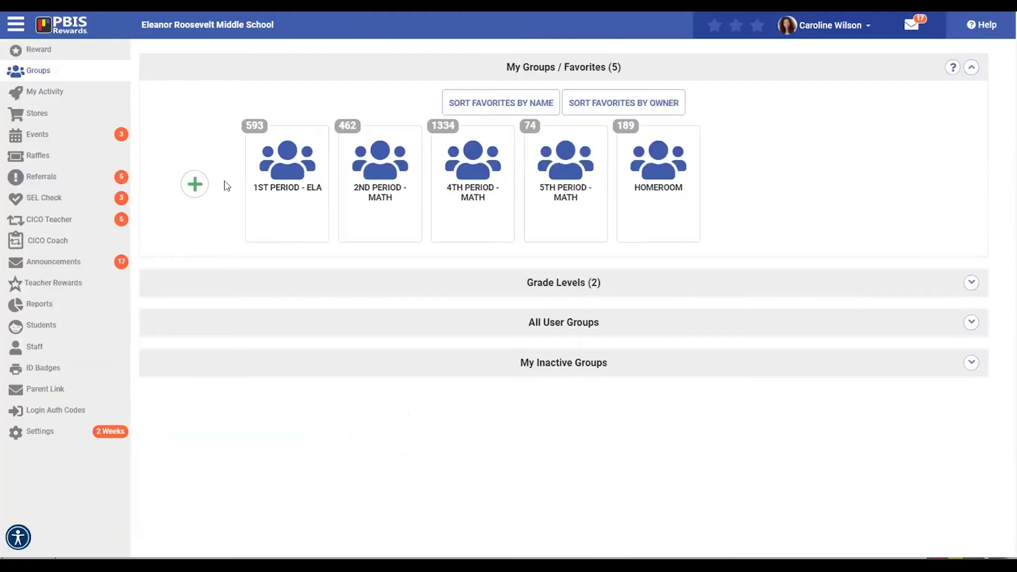
{"action": "left_click", "coordinate": [286, 177]}
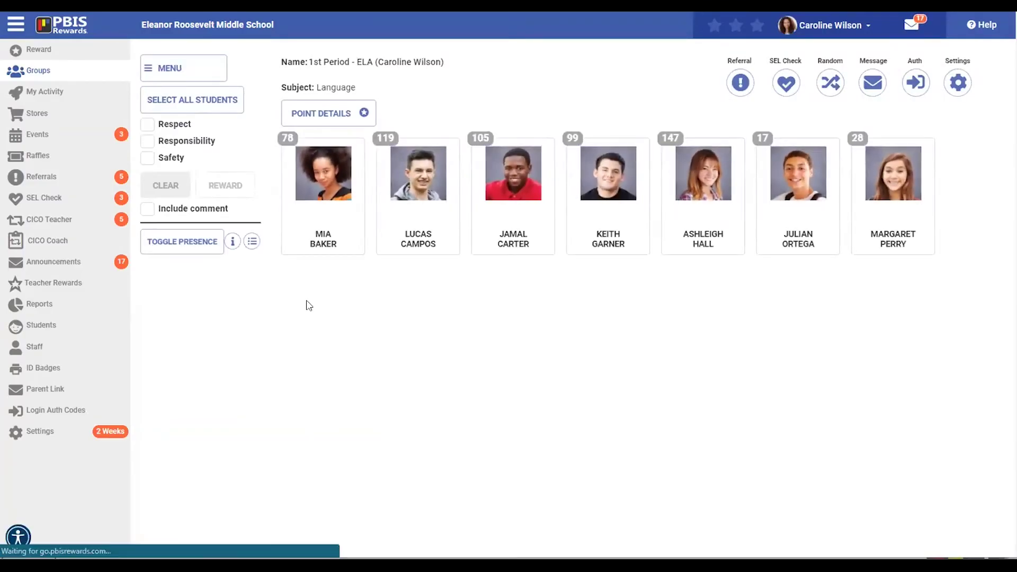
{"action": "left_click", "coordinate": [226, 100]}
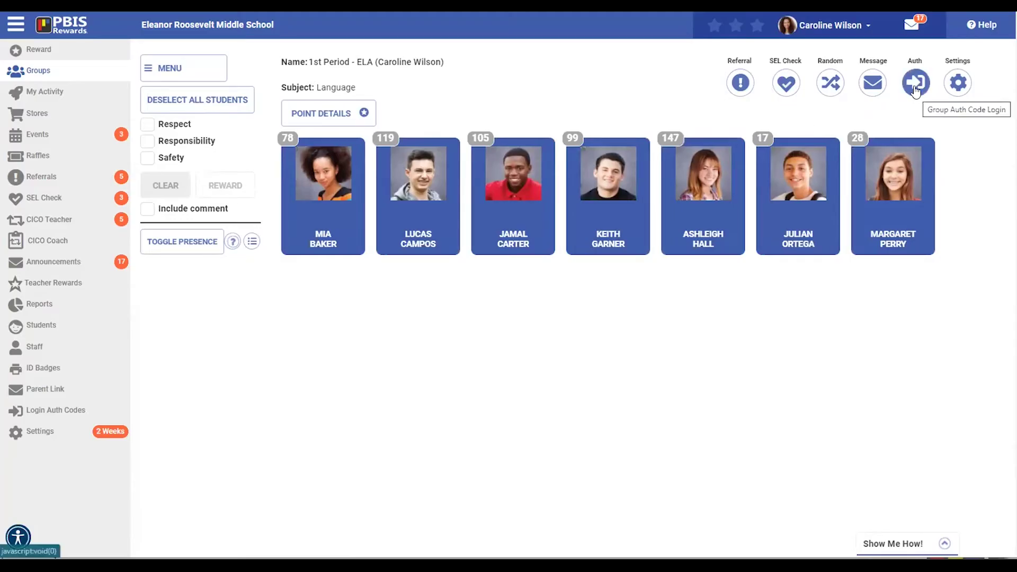
Step: Generate a group login code activating for 30 minutes and display it full-size
{"action": "left_click", "coordinate": [916, 92]}
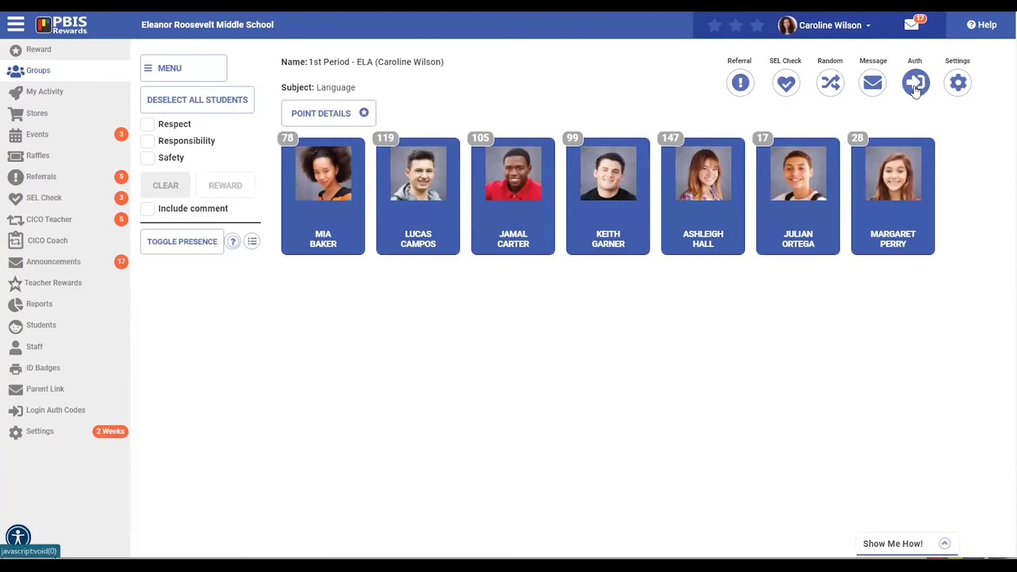
{"action": "left_click", "coordinate": [915, 92]}
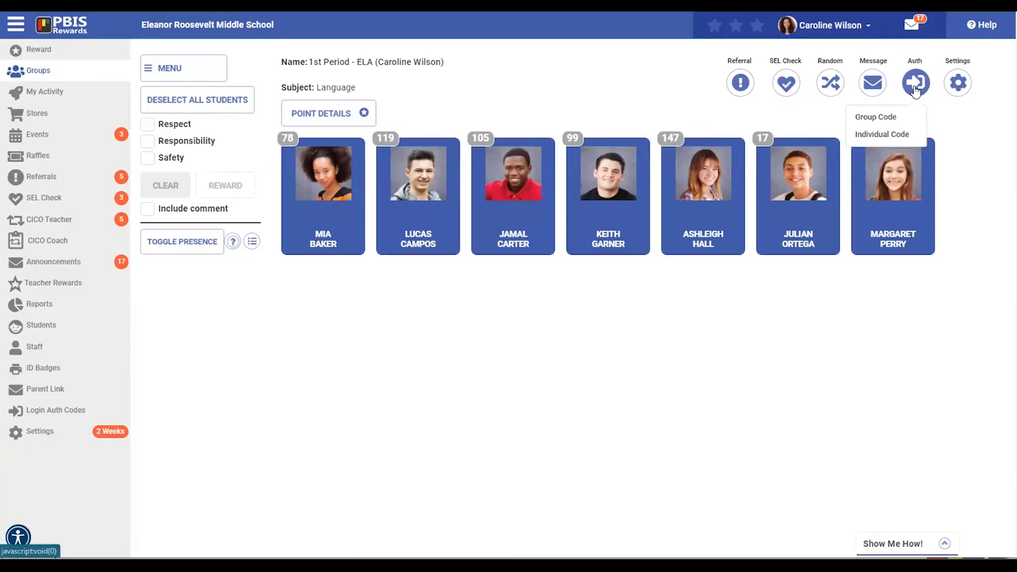
{"action": "left_click", "coordinate": [883, 117]}
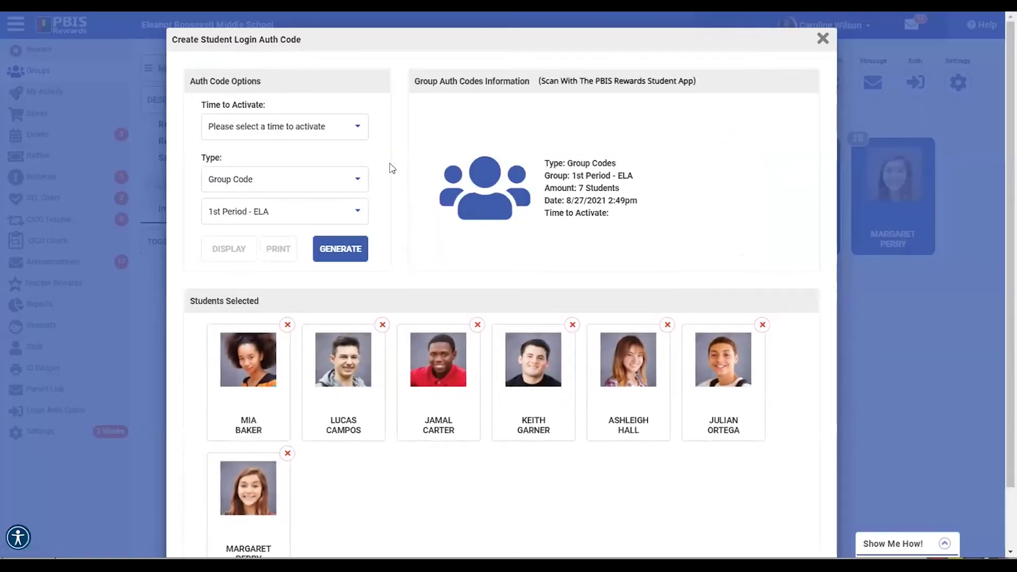
{"action": "left_click", "coordinate": [356, 136]}
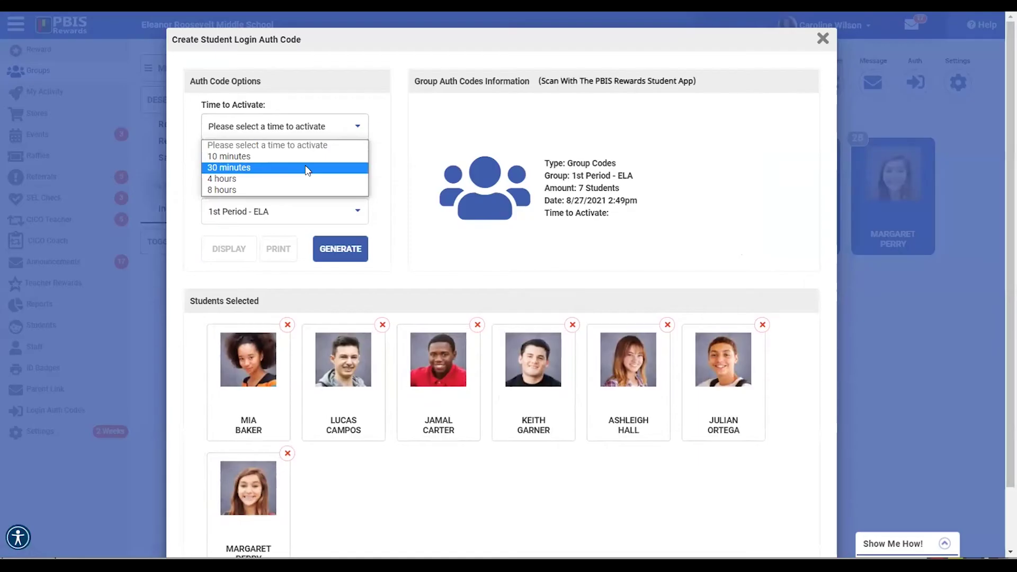
{"action": "left_click", "coordinate": [308, 169]}
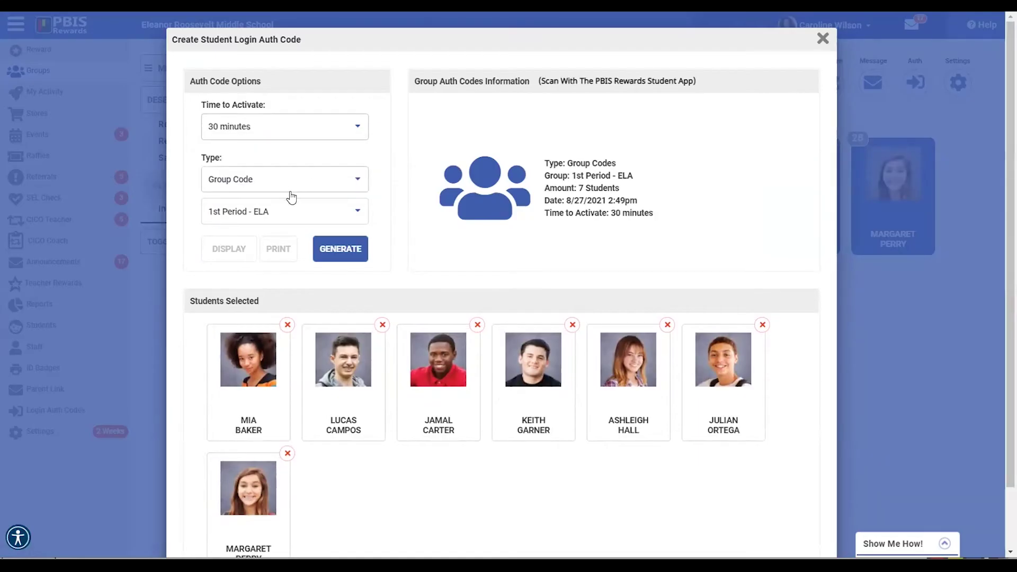
{"action": "left_click", "coordinate": [334, 250]}
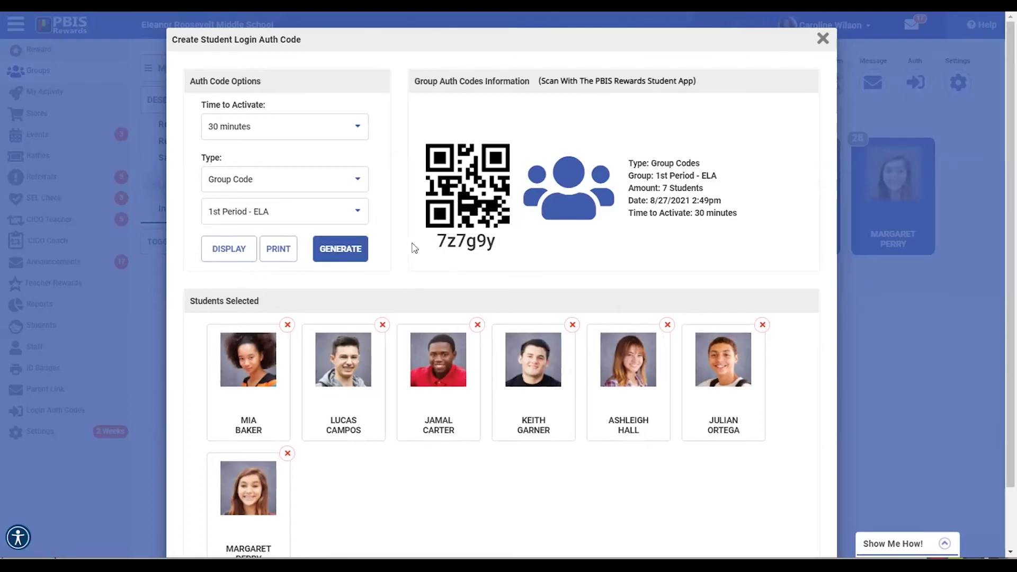
{"action": "left_click", "coordinate": [228, 253]}
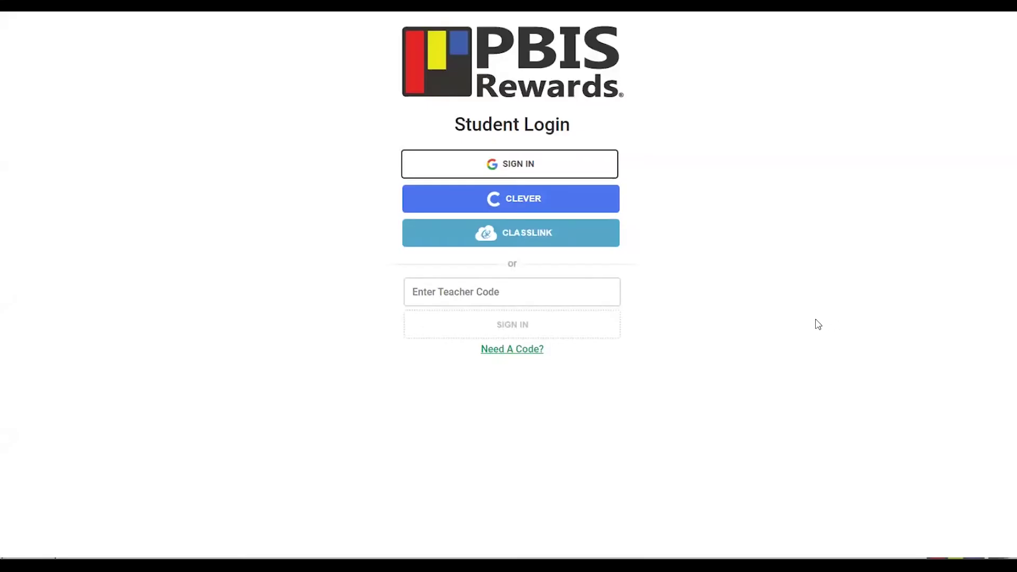
Step: Sign in with the pasted group code and choose the student by searching her name
{"action": "left_click", "coordinate": [516, 296]}
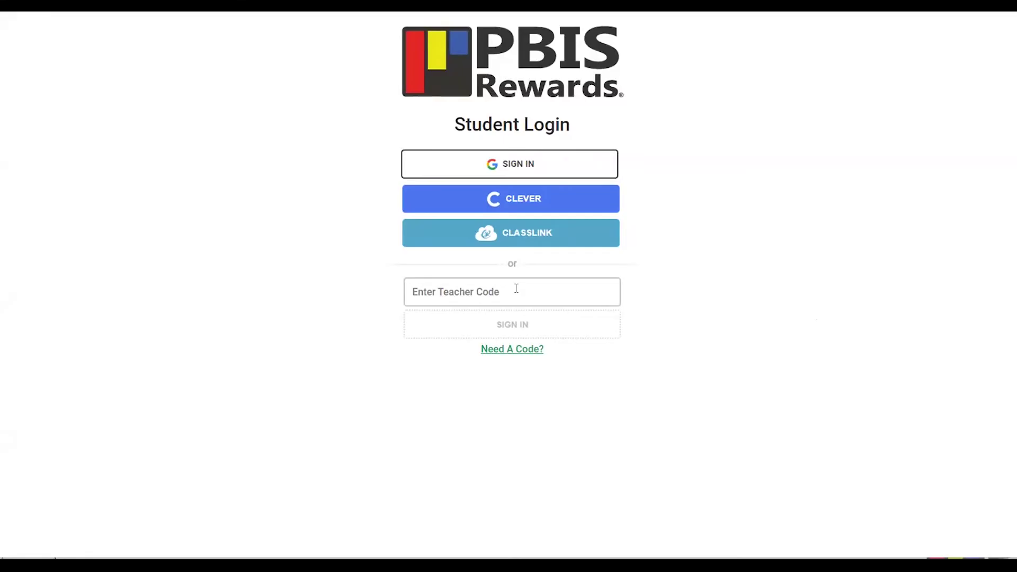
{"action": "type", "text": "7z7g9y"}
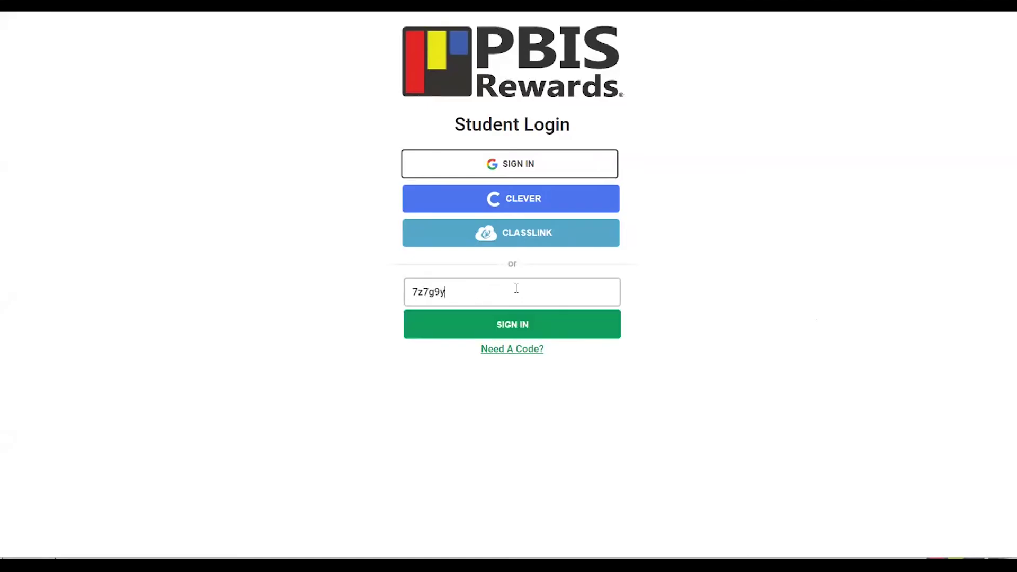
{"action": "left_click", "coordinate": [510, 326]}
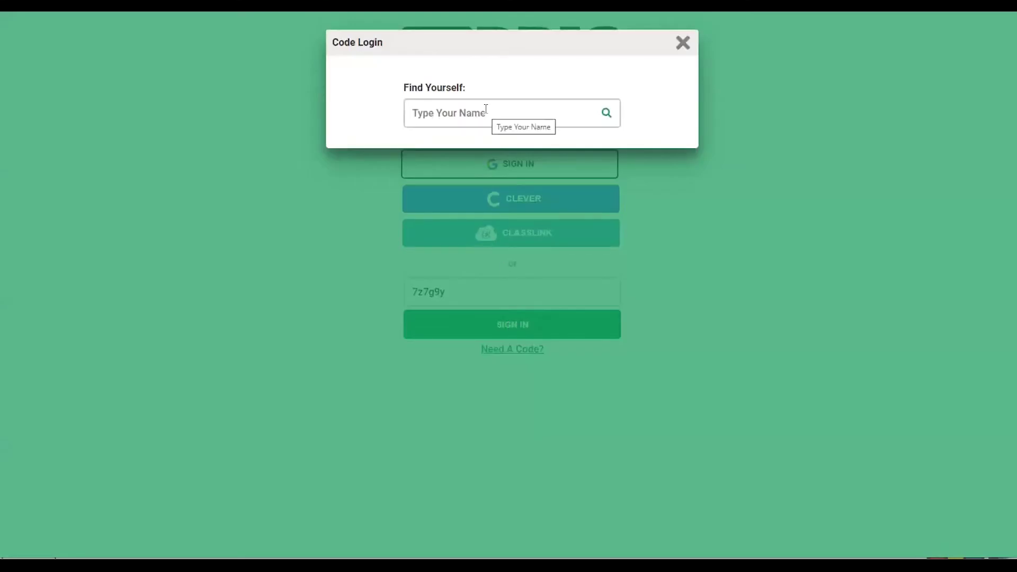
{"action": "left_click", "coordinate": [486, 109]}
{"action": "type", "text": "mia"}
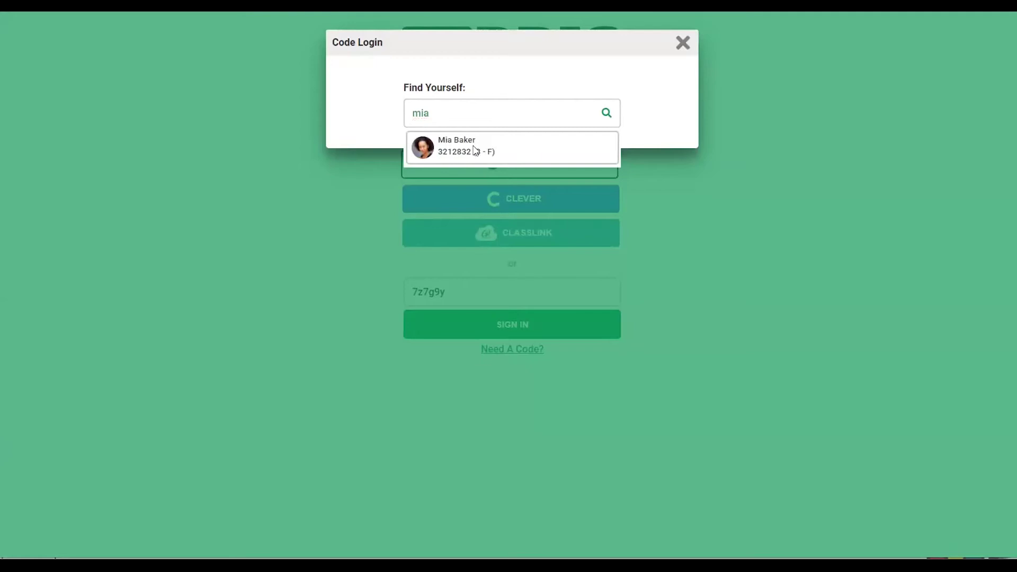
{"action": "left_click", "coordinate": [475, 151]}
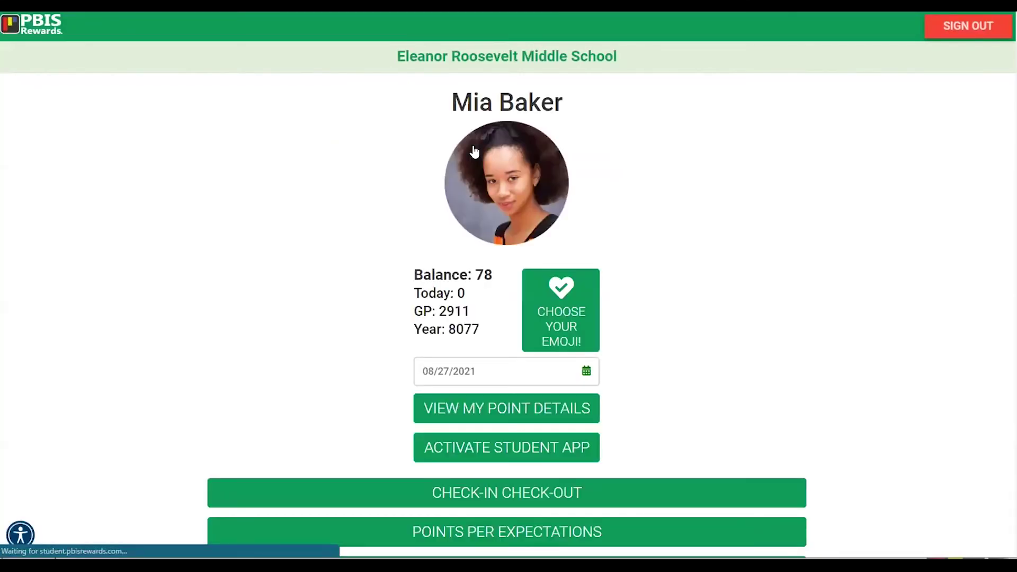
Step: Scroll through the student dashboard to review the Balance of 78 and menu buttons
{"action": "scroll", "coordinate": [594, 223], "scroll_direction": "down", "scroll_amount": 1}
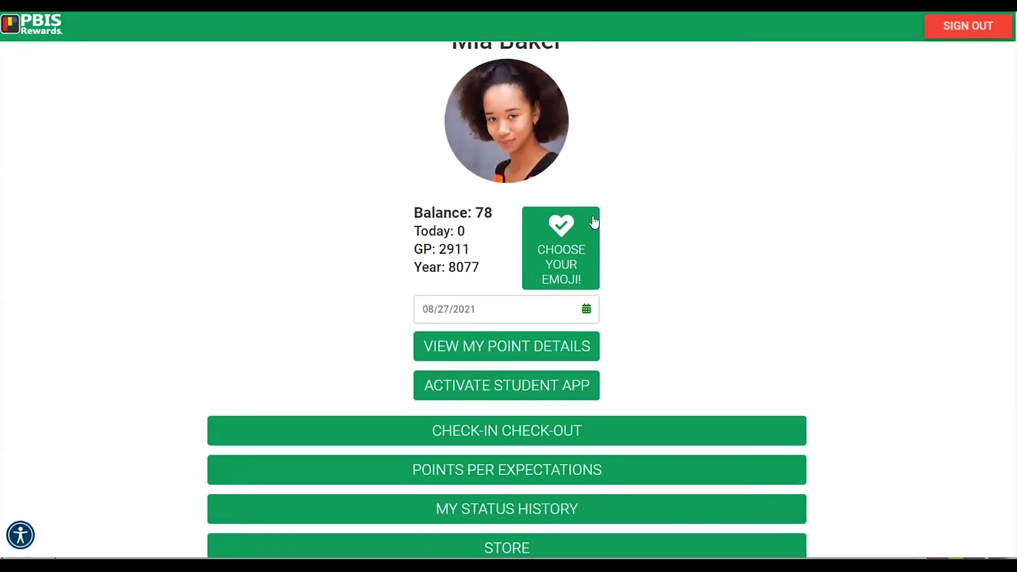
{"action": "scroll", "coordinate": [595, 220], "scroll_direction": "up", "scroll_amount": 1}
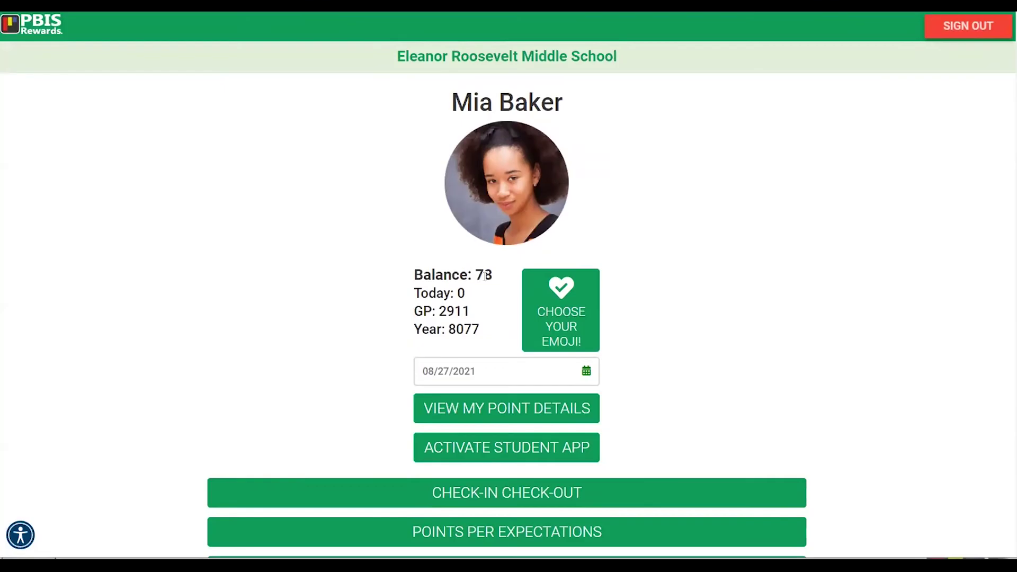
{"action": "scroll", "coordinate": [484, 276], "scroll_direction": "down", "scroll_amount": 3}
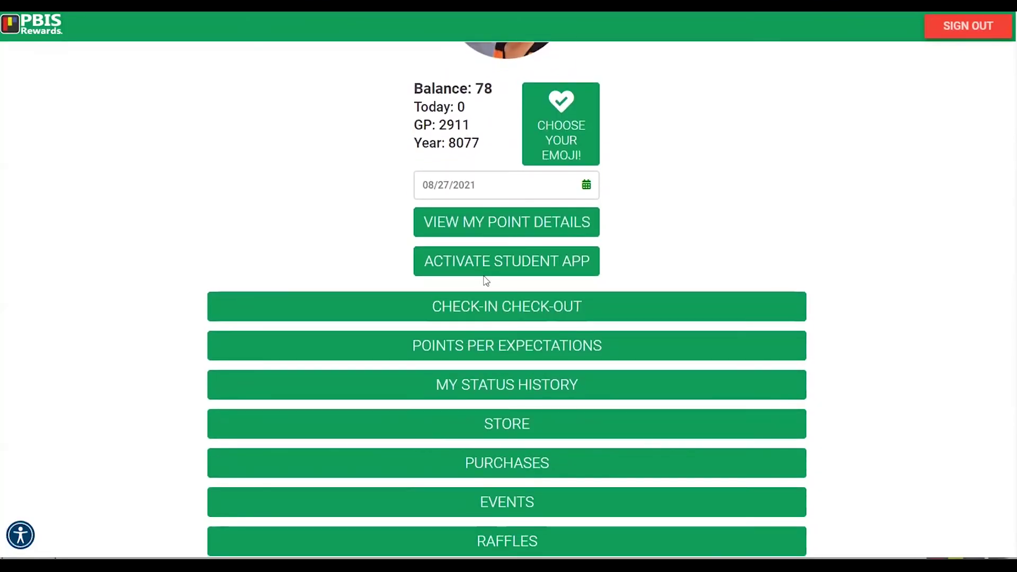
{"action": "scroll", "coordinate": [487, 281], "scroll_direction": "down", "scroll_amount": 1}
{"action": "scroll", "coordinate": [486, 281], "scroll_direction": "up", "scroll_amount": 3}
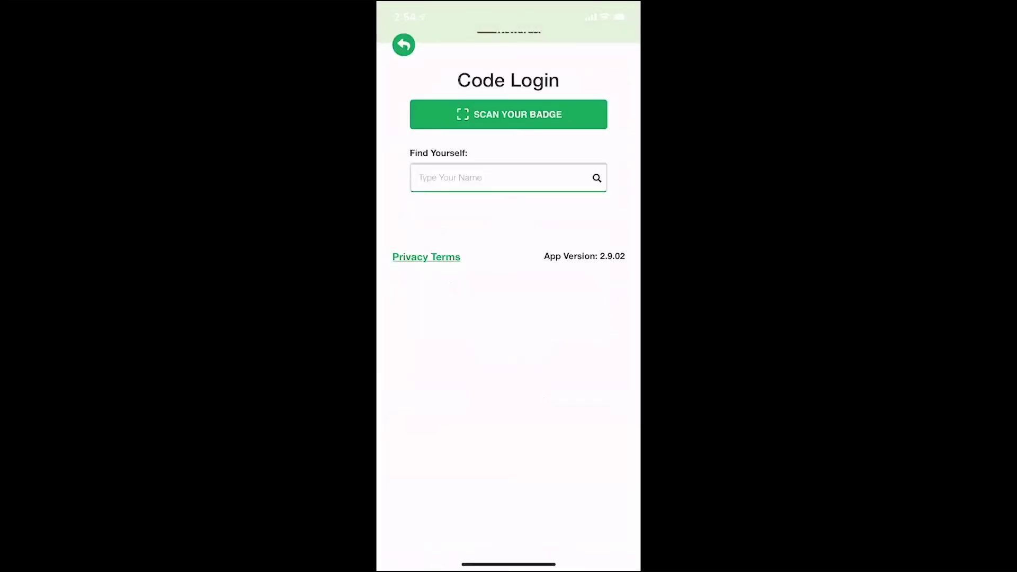
Step: In the phone app, find and select the student by name and check Remember Me
{"action": "left_click", "coordinate": [503, 177]}
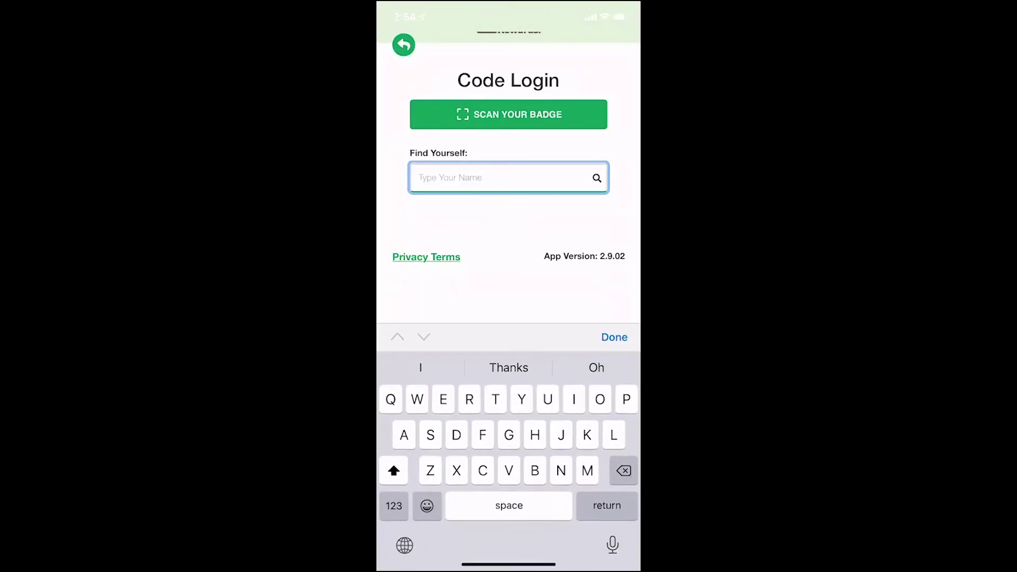
{"action": "type", "text": "Mia"}
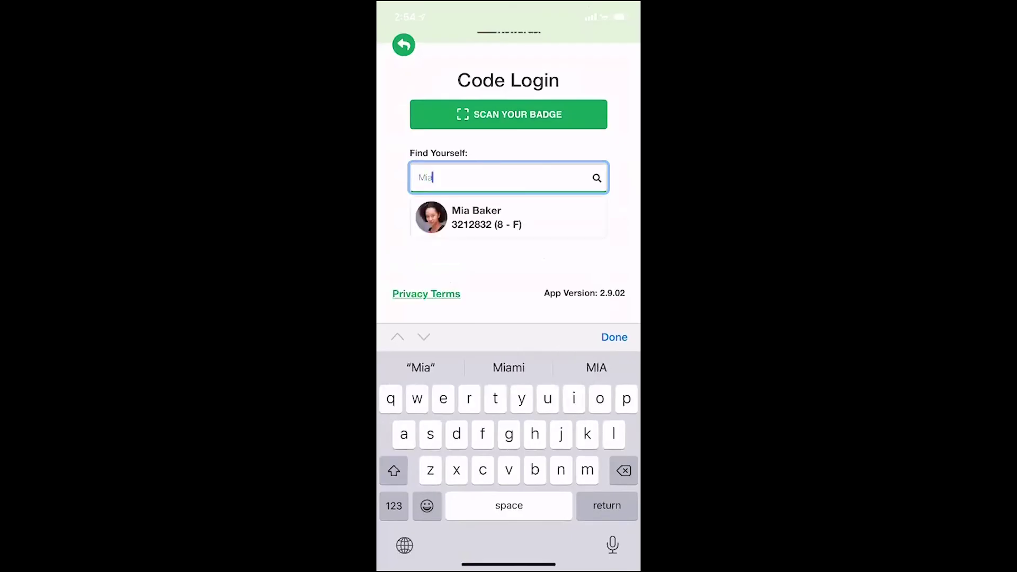
{"action": "left_click", "coordinate": [477, 217]}
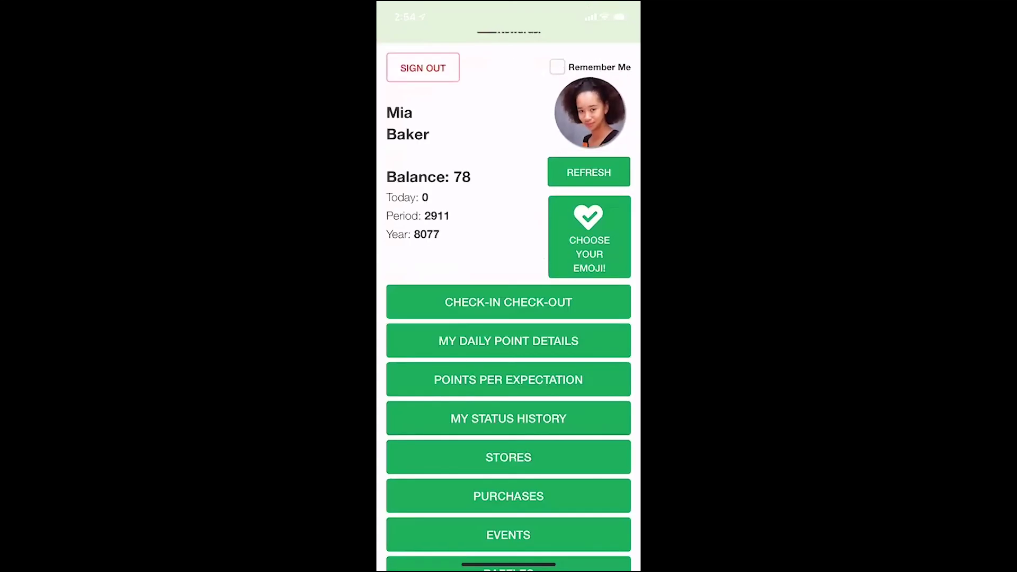
{"action": "left_click", "coordinate": [557, 67]}
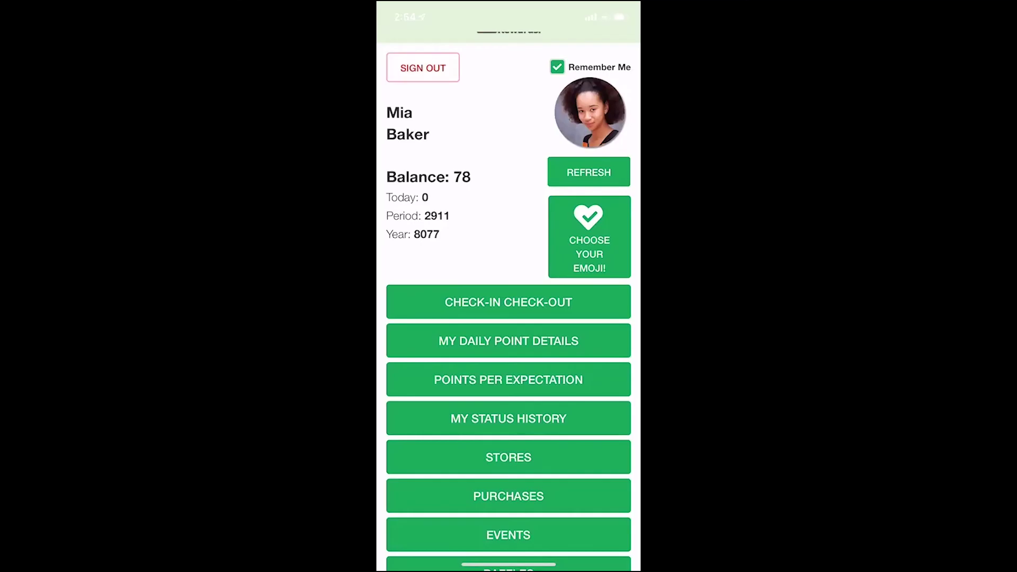
{"action": "scroll", "coordinate": [508, 302], "scroll_direction": "down", "scroll_amount": 3}
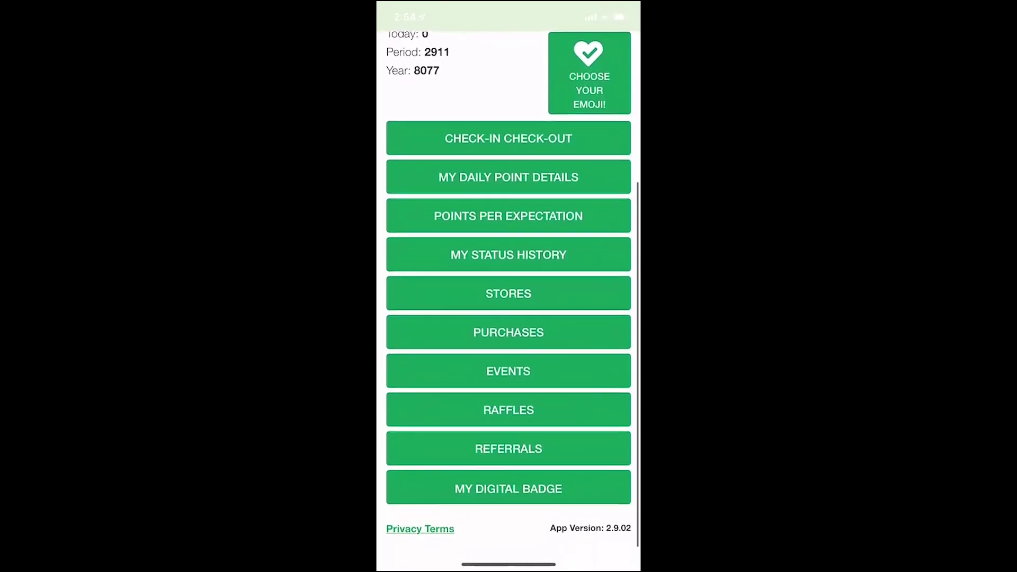
{"action": "scroll", "coordinate": [508, 296], "scroll_direction": "up", "scroll_amount": 3}
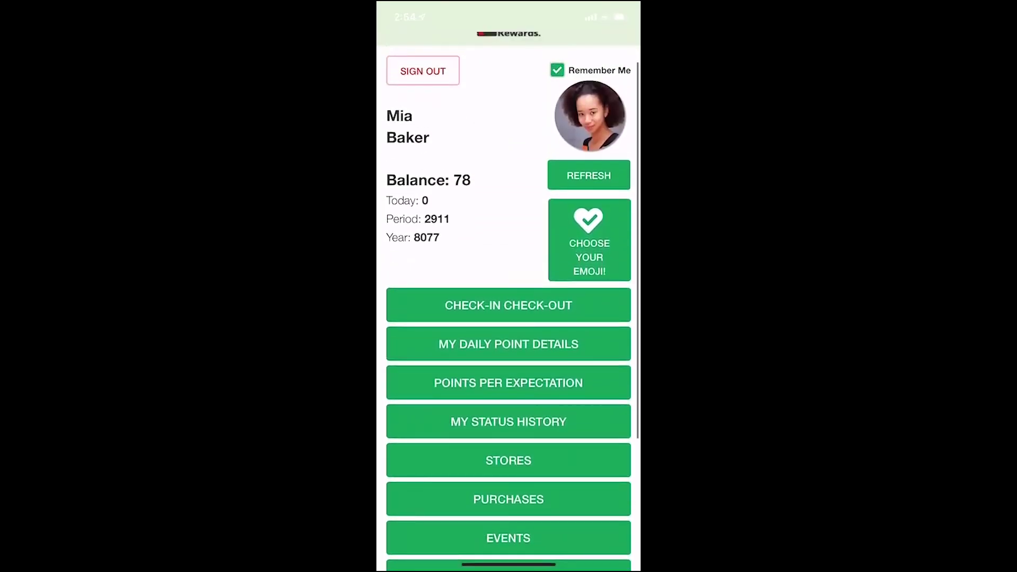